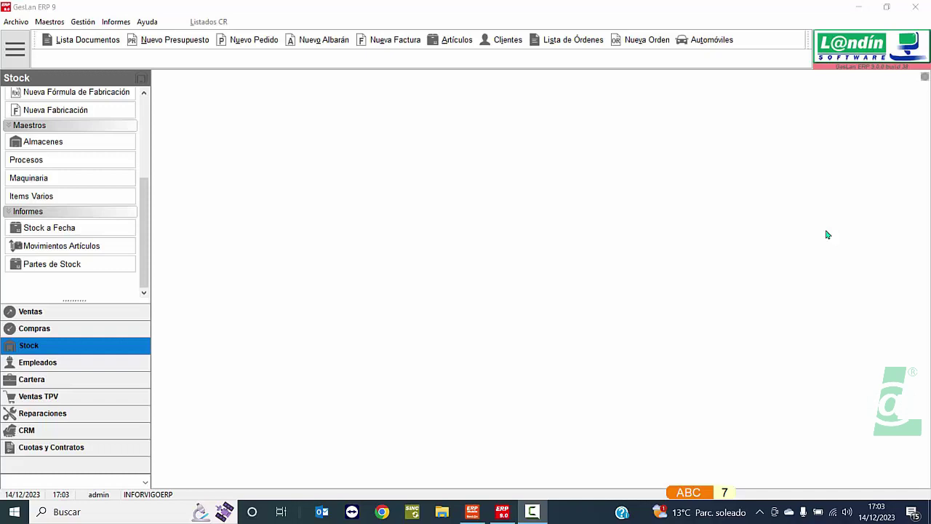
Open the warehouse master records, list the existing warehouses, and close the window.
left_click(56, 23)
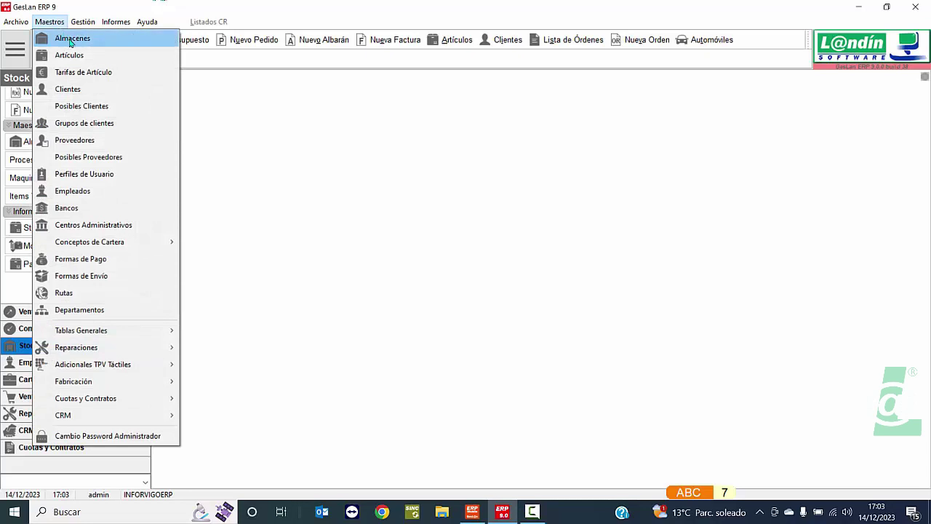
left_click(70, 40)
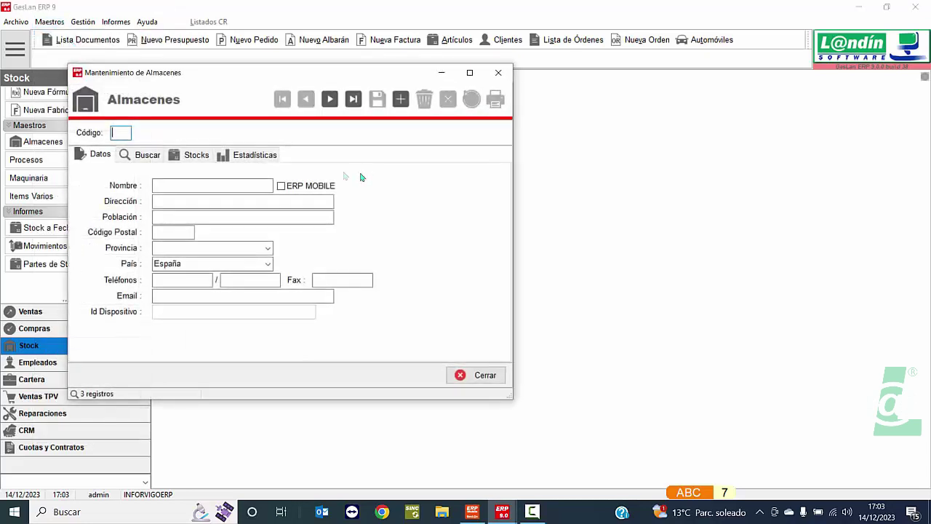
left_click(143, 155)
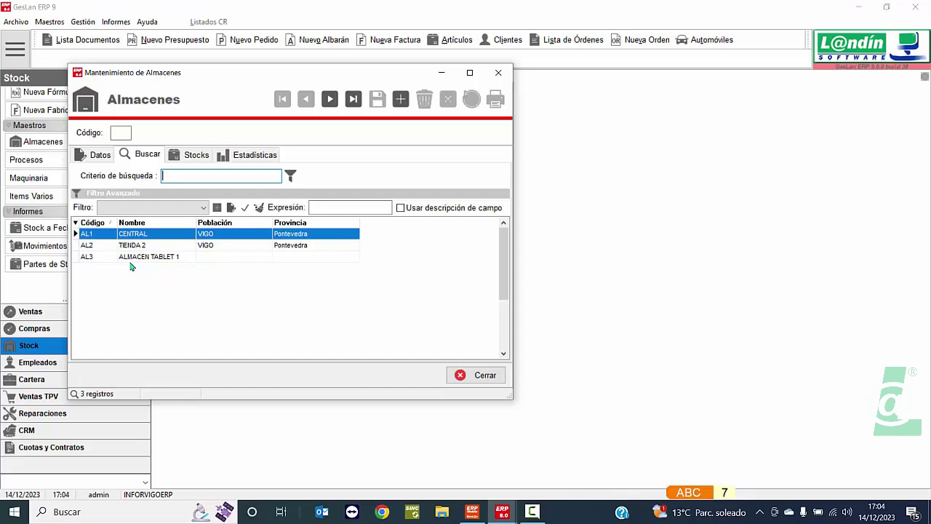
left_click(497, 75)
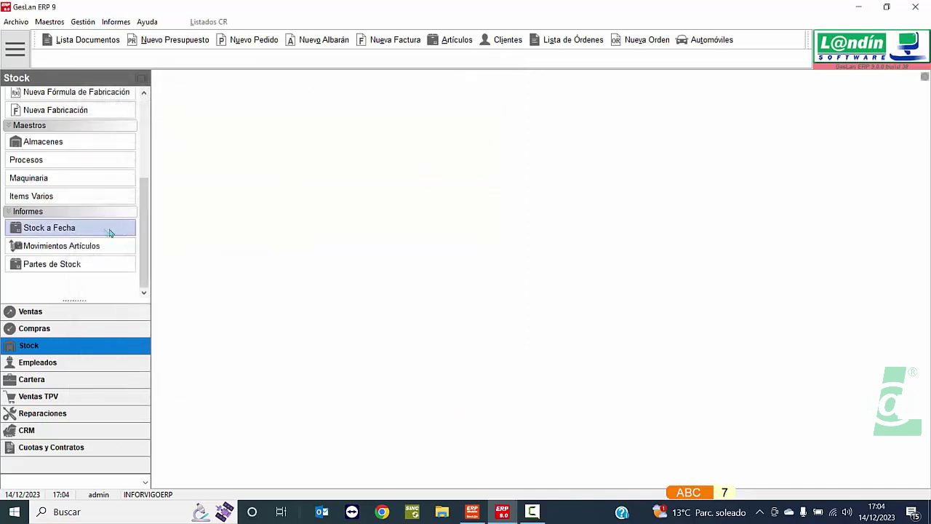
Start a new warehouse transfer document (Nueva Transferencia) from the Stock section.
left_click_drag(144, 218, 144, 136)
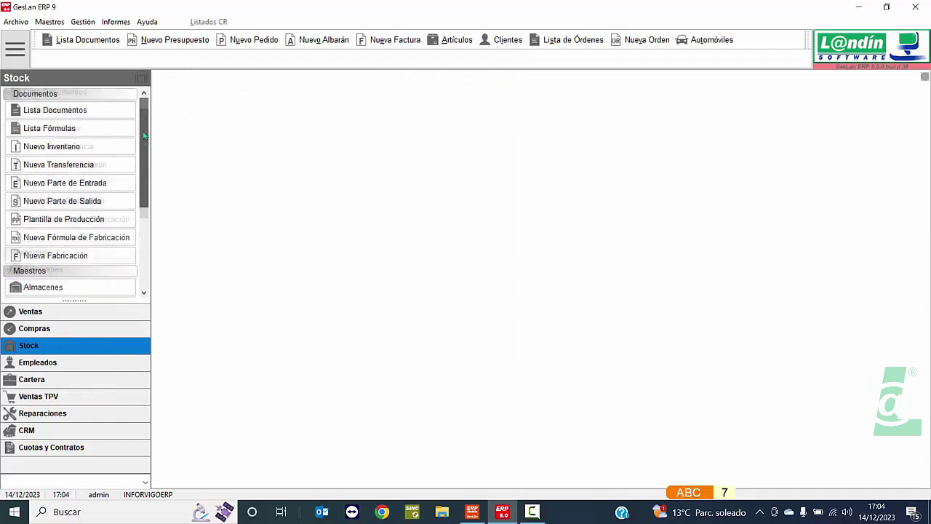
left_click(31, 312)
left_click(40, 344)
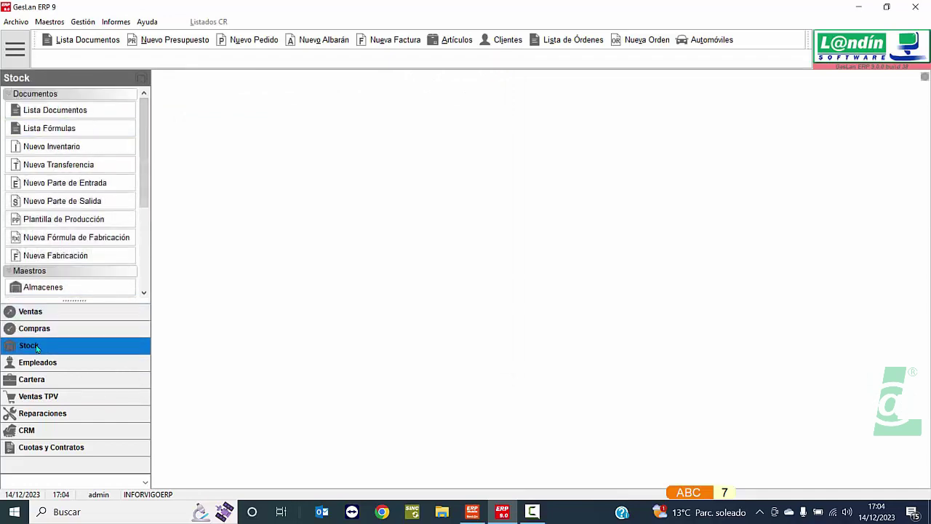
left_click(75, 166)
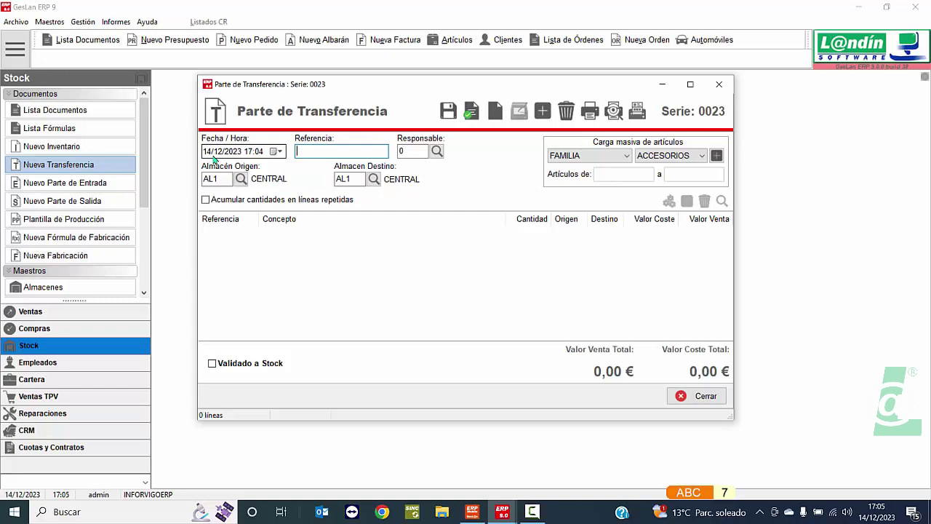
Set the transfer's responsible to seller 004 and its destination warehouse to AL2 TIENDA 2.
left_click(436, 151)
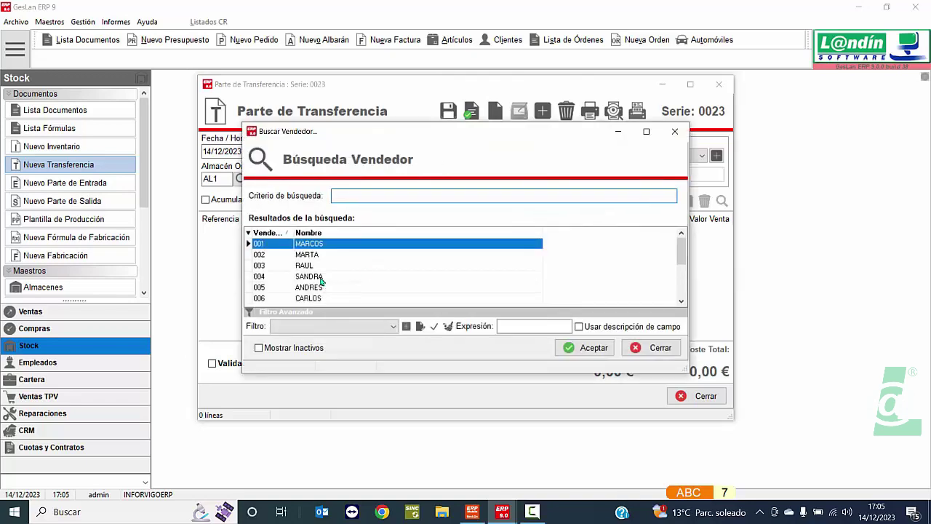
double_click(322, 280)
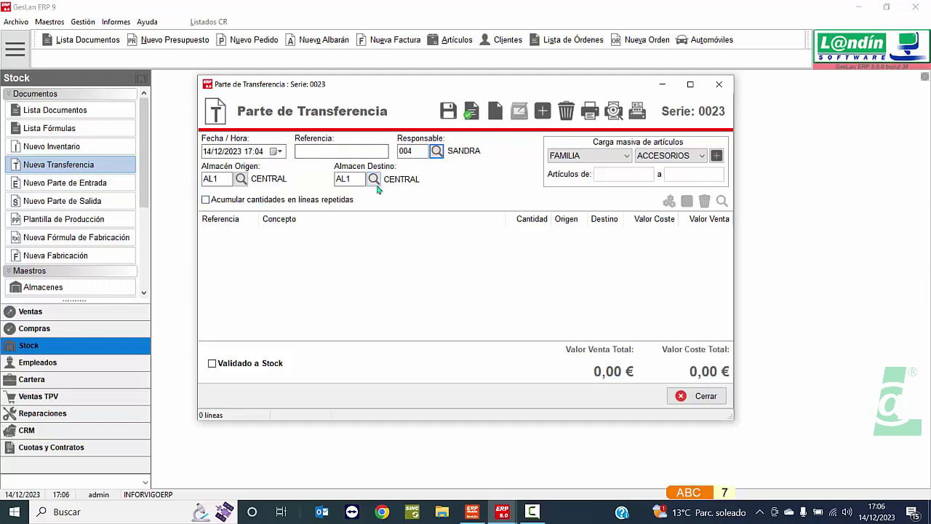
left_click(373, 180)
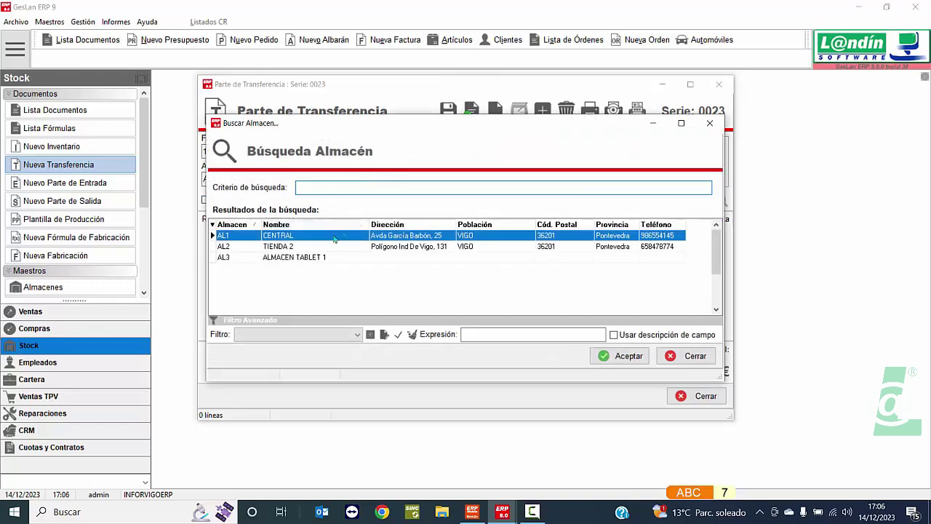
double_click(304, 246)
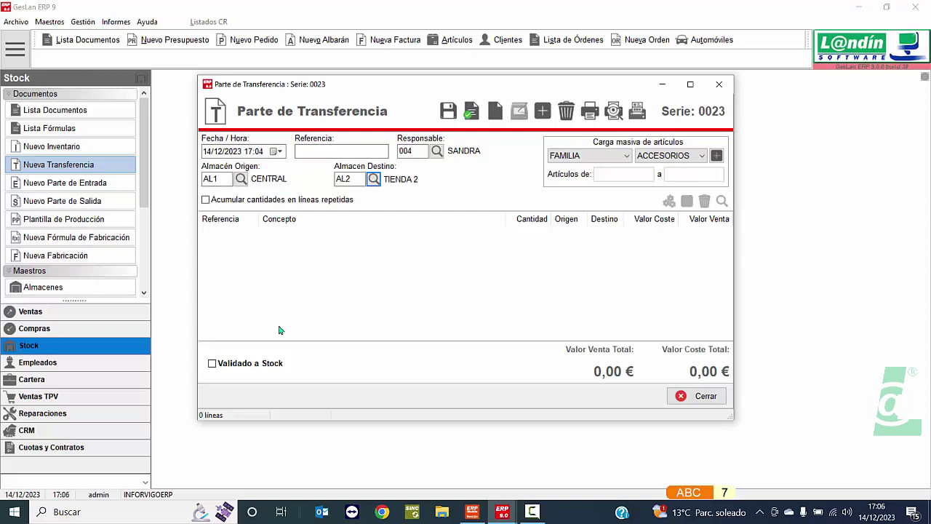
Set the bulk article loading criteria to SUBFAMILIA with the value ALTAVOCES.
left_click(624, 156)
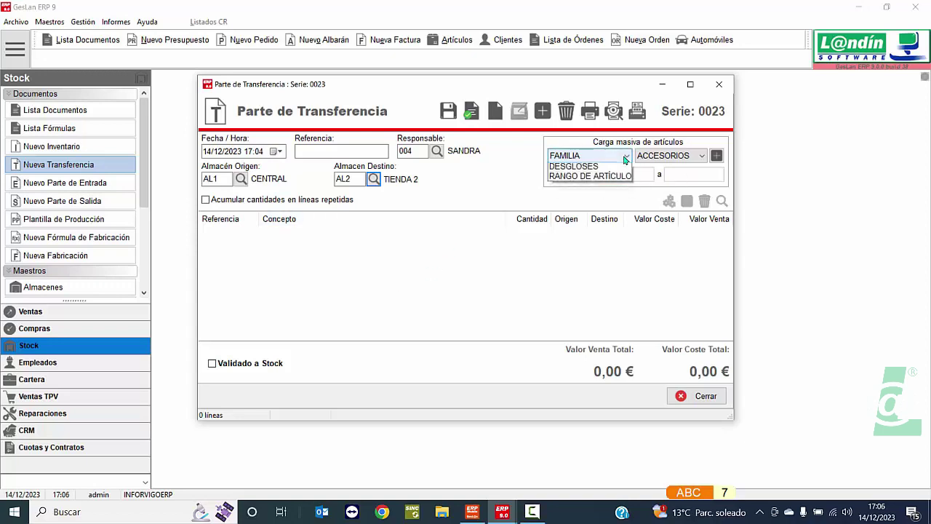
left_click(624, 156)
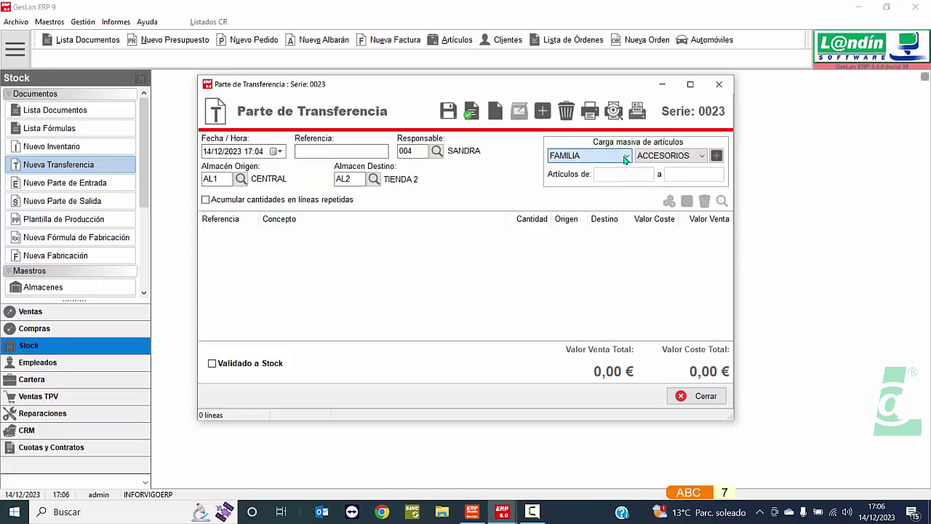
left_click(663, 158)
left_click(663, 161)
left_click(594, 157)
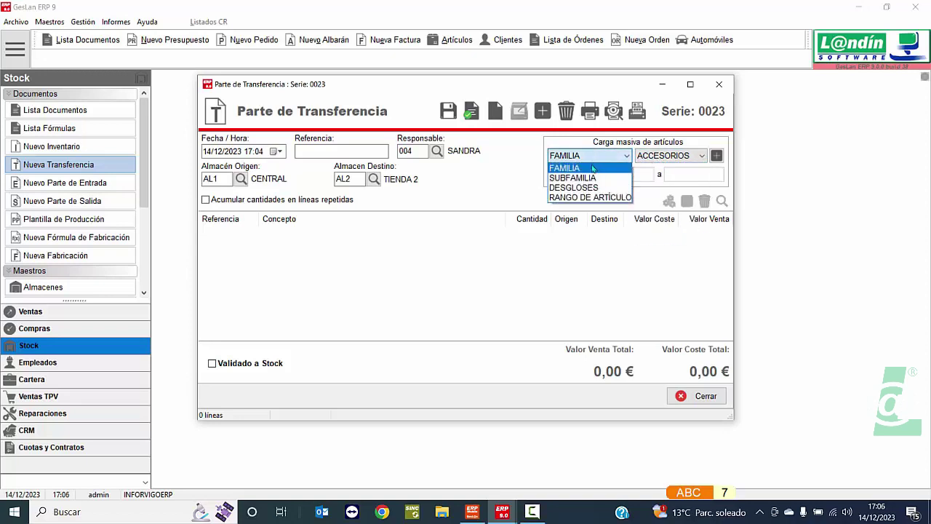
key("Escape")
key("Down")
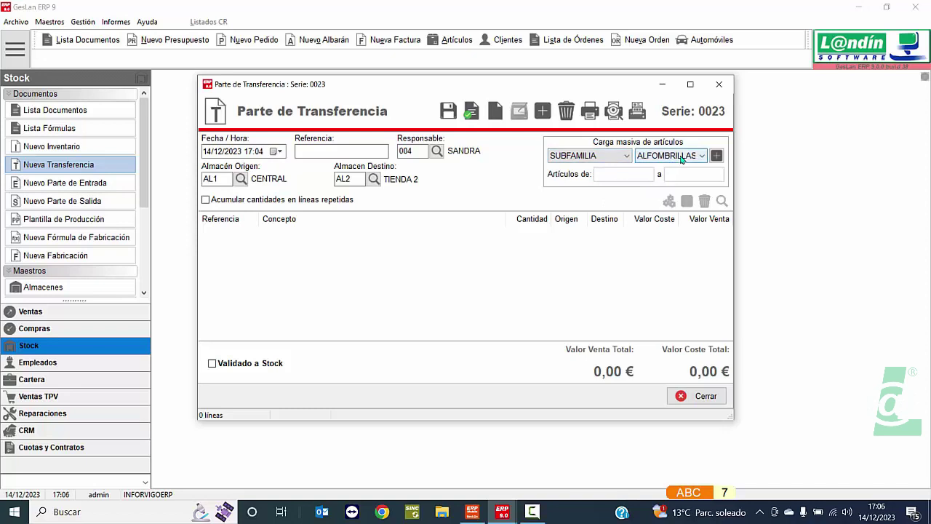
left_click(669, 156)
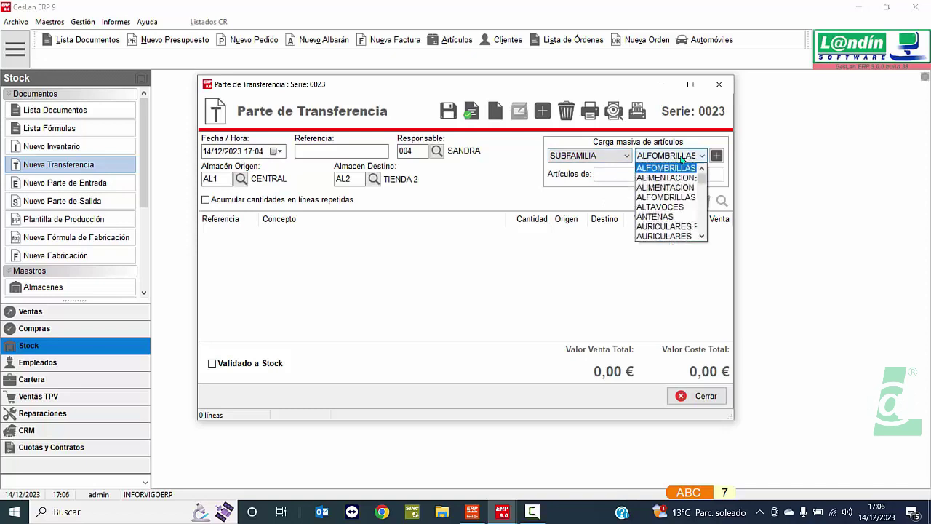
left_click(675, 206)
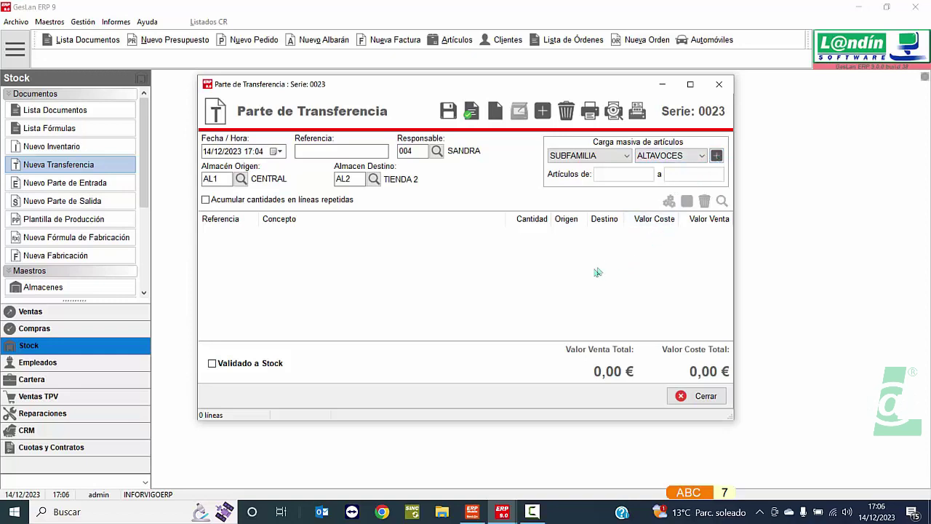
Start a transfer line for article 0007 AURICULARES HP SHE3590RS with a quantity of 20.
double_click(511, 281)
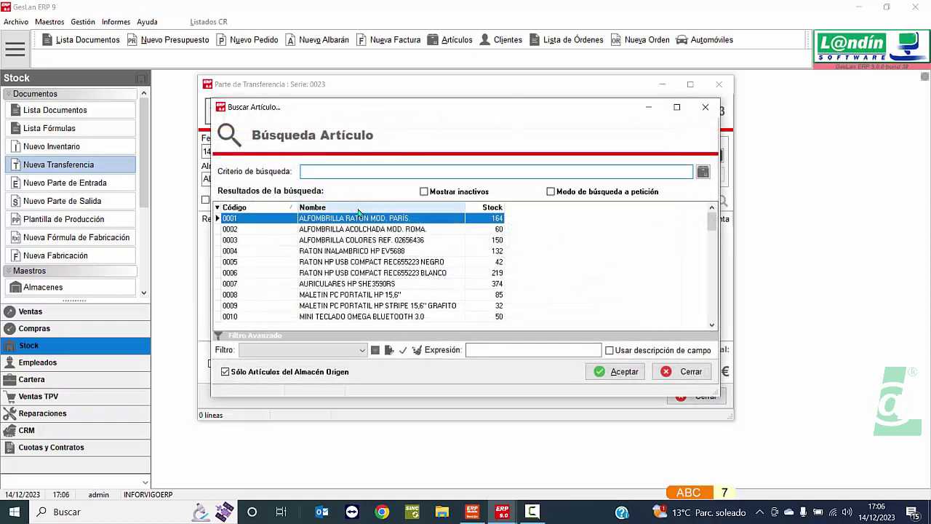
double_click(387, 288)
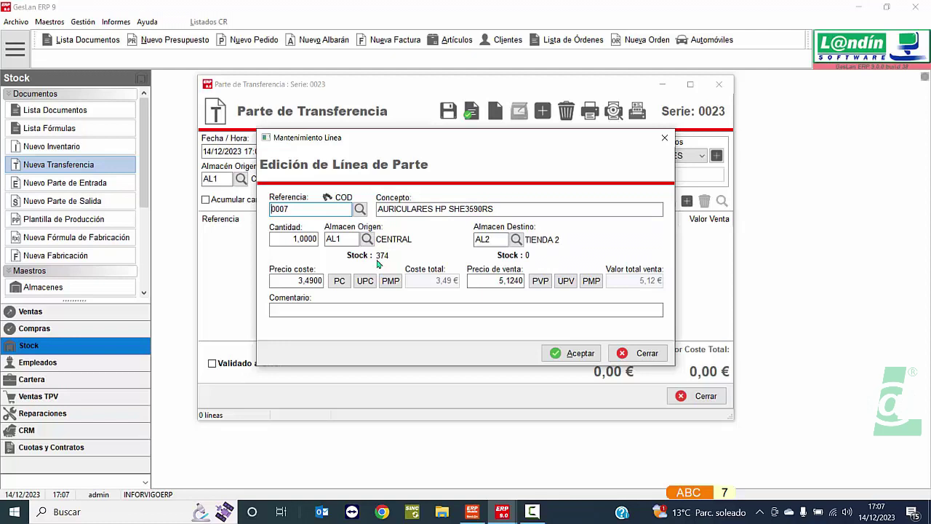
double_click(296, 238)
type("20")
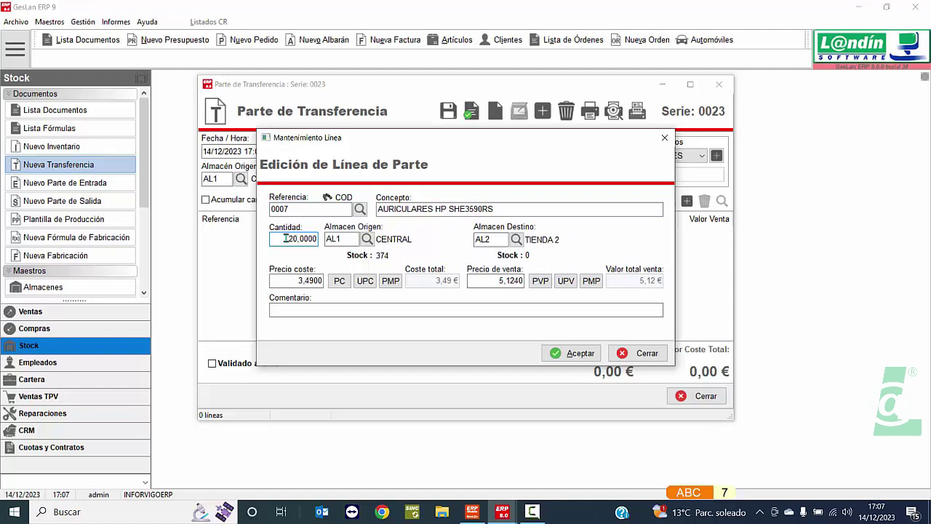
key("Tab")
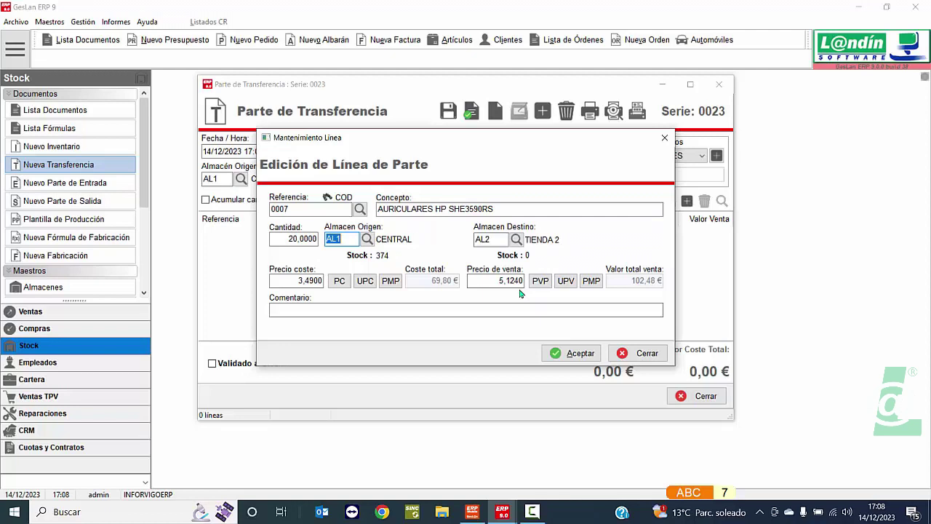
Try the UPV and PMP sale prices on the headphones line, apply the PVP price, and accept the line.
left_click(566, 283)
left_click(540, 281)
left_click(566, 280)
left_click(587, 284)
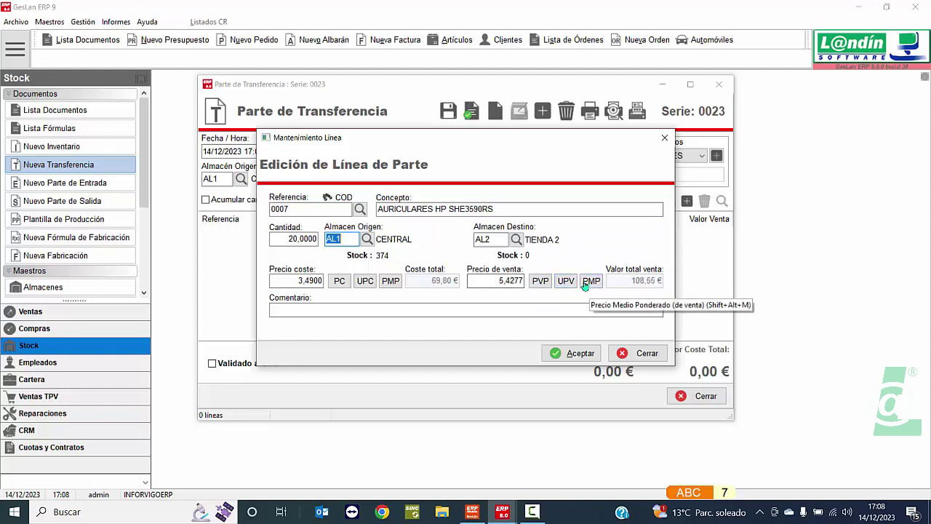
left_click(539, 281)
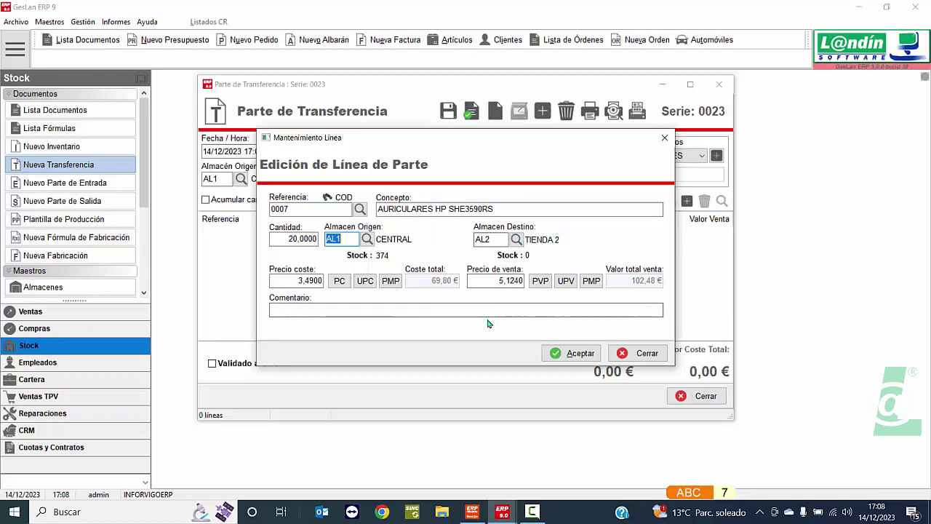
left_click(595, 354)
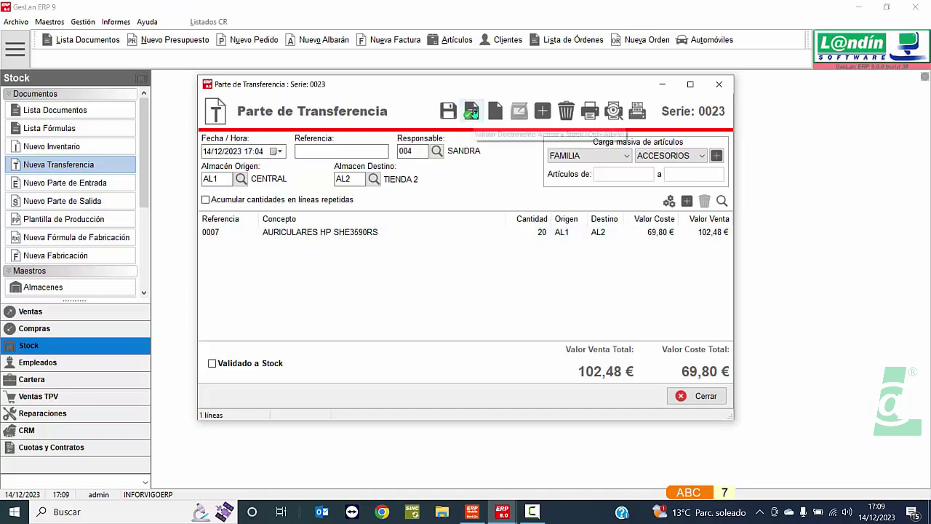
View the transfer's observations editor and close it without adding a note.
left_click(472, 112)
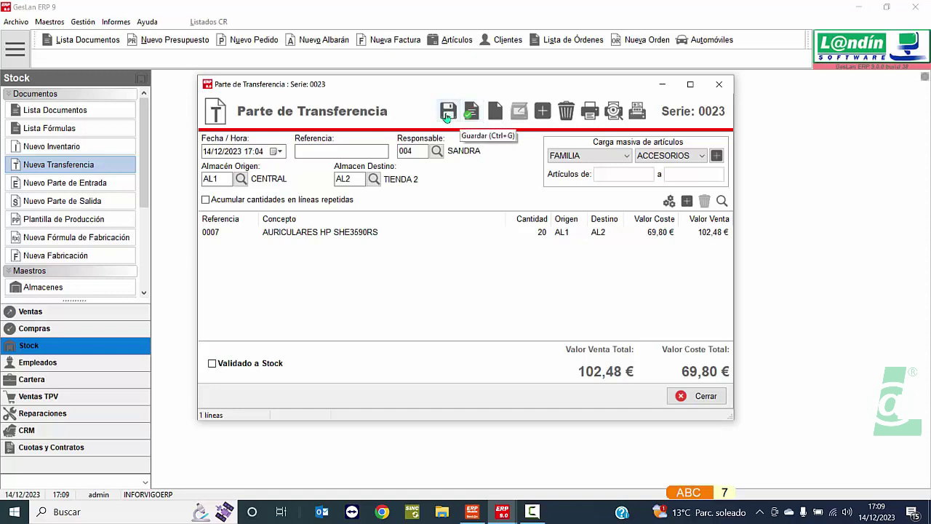
left_click(448, 113)
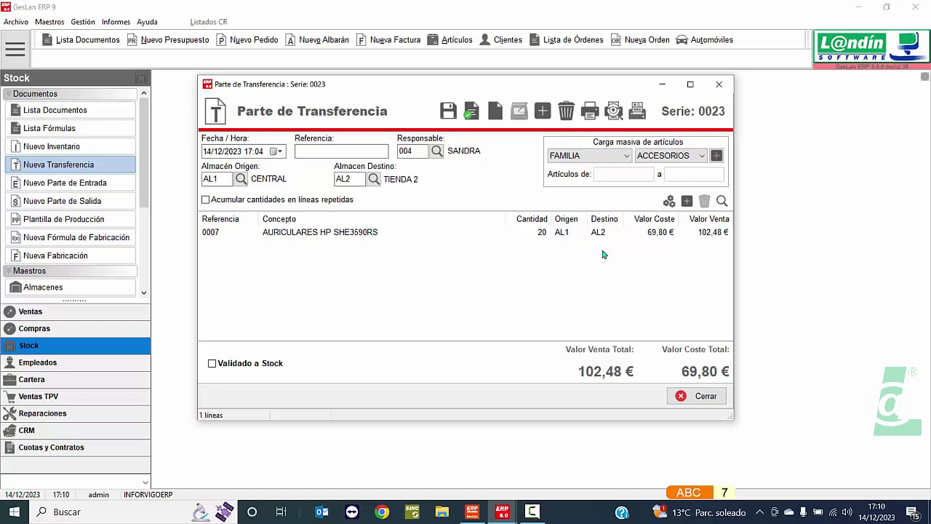
left_click(495, 111)
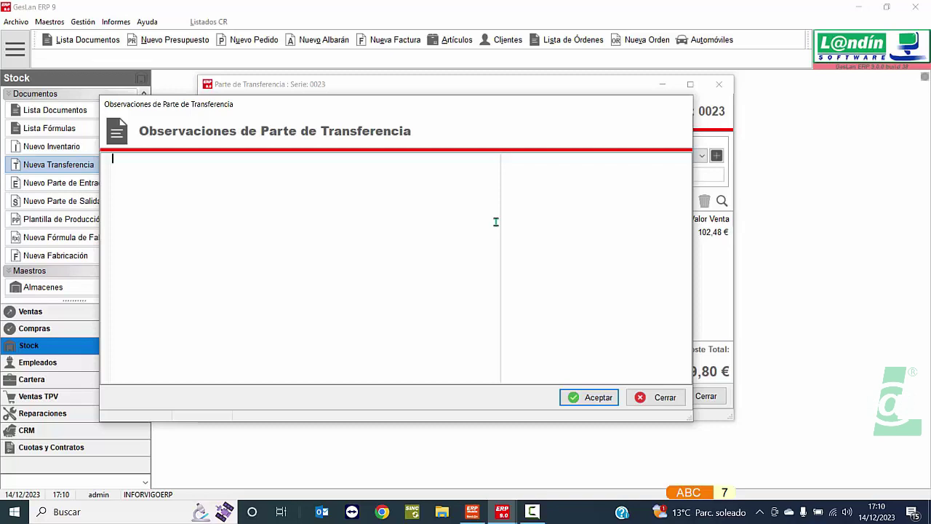
left_click(660, 398)
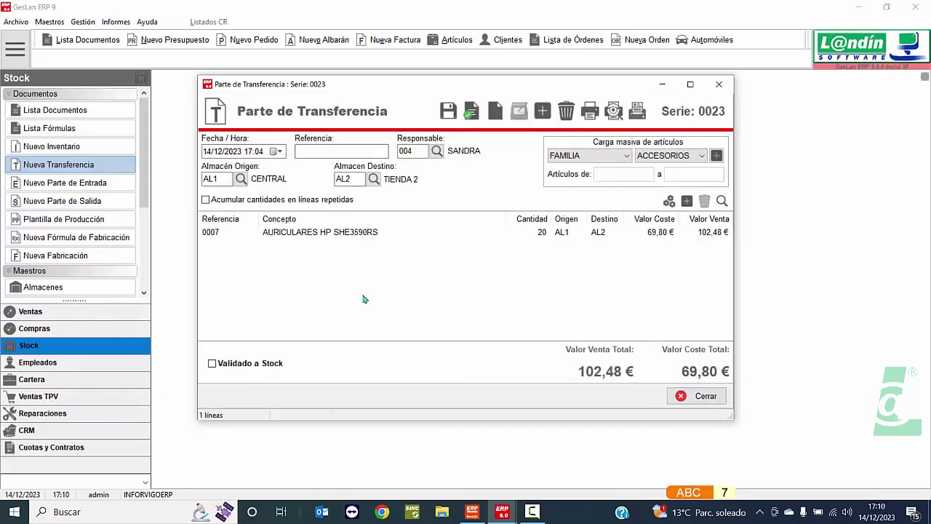
Validate the transfer document to stock and close the transfer form.
left_click(471, 111)
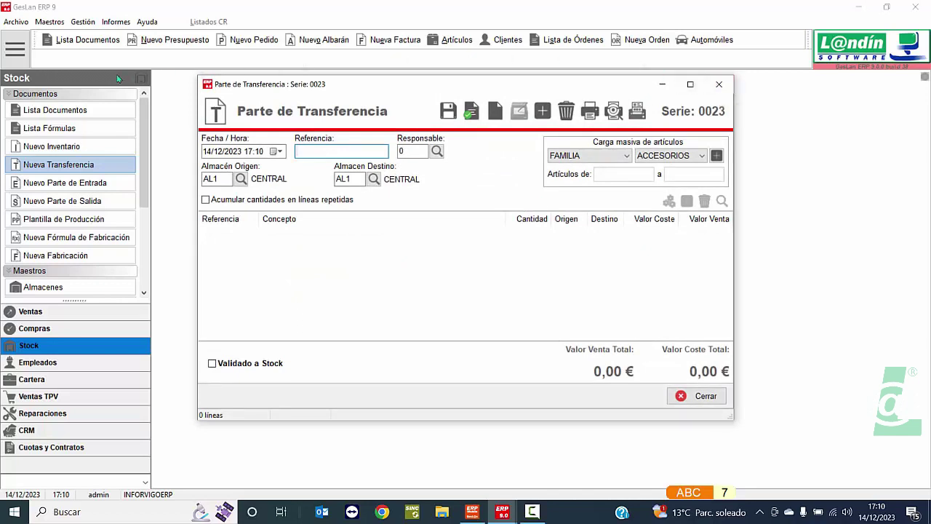
left_click(725, 87)
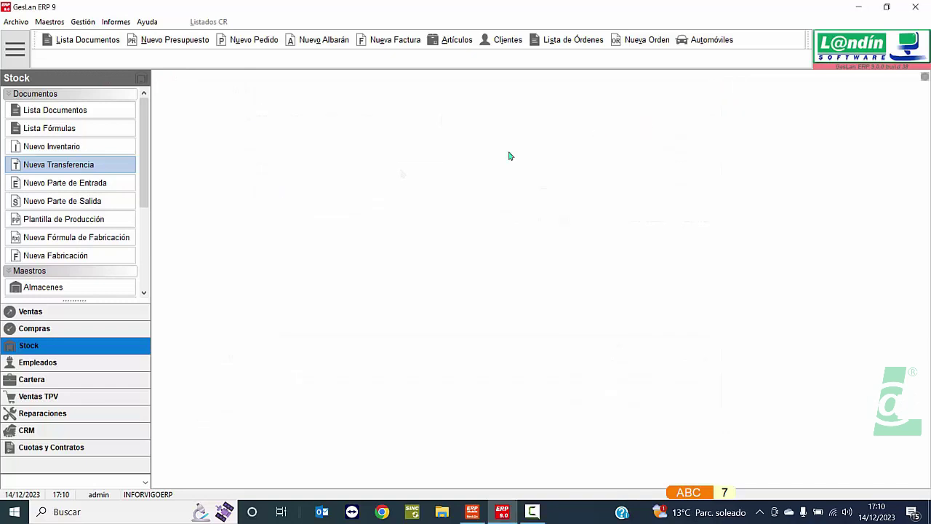
List today's stock documents including those in final state, and open the transfer from AL1 to AL2.
left_click(89, 110)
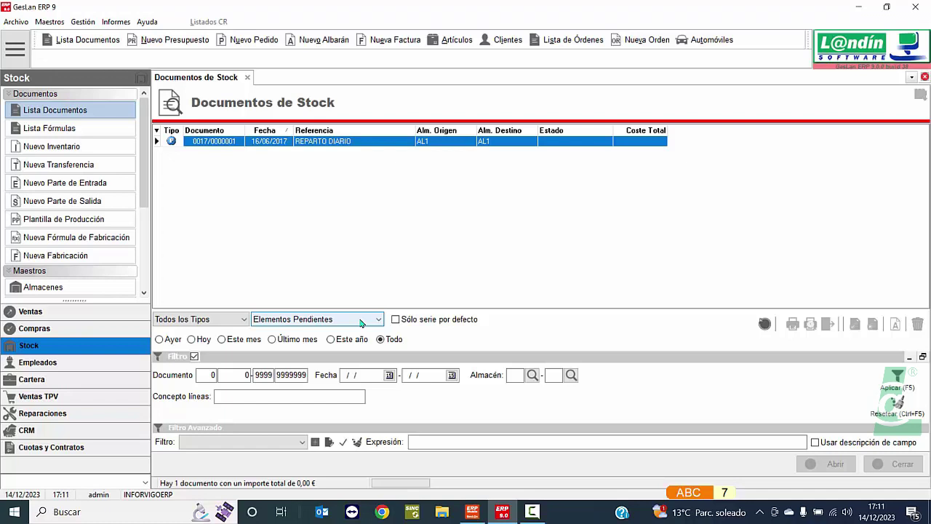
left_click(207, 338)
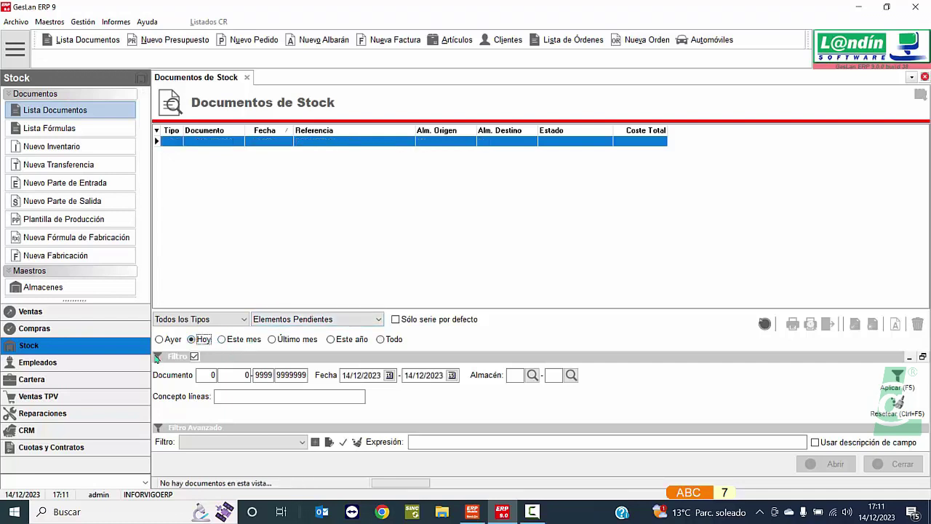
left_click(309, 323)
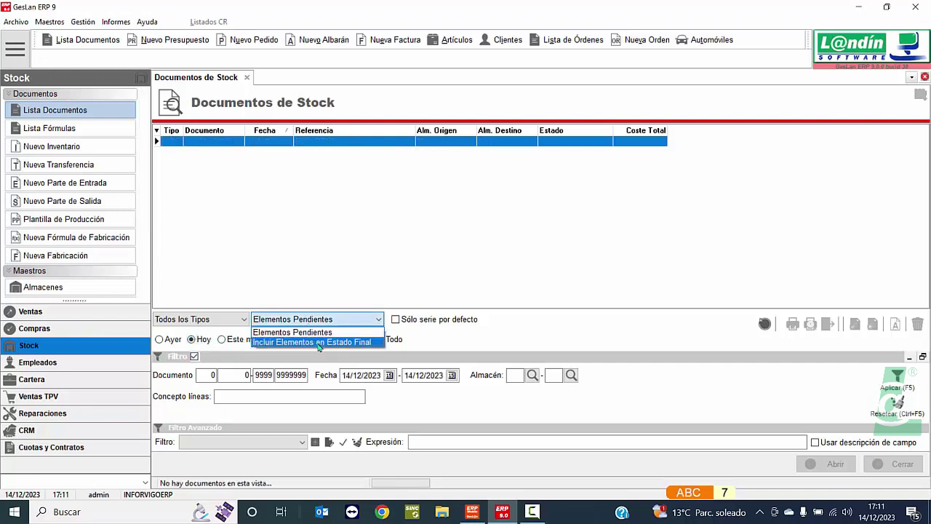
left_click(318, 342)
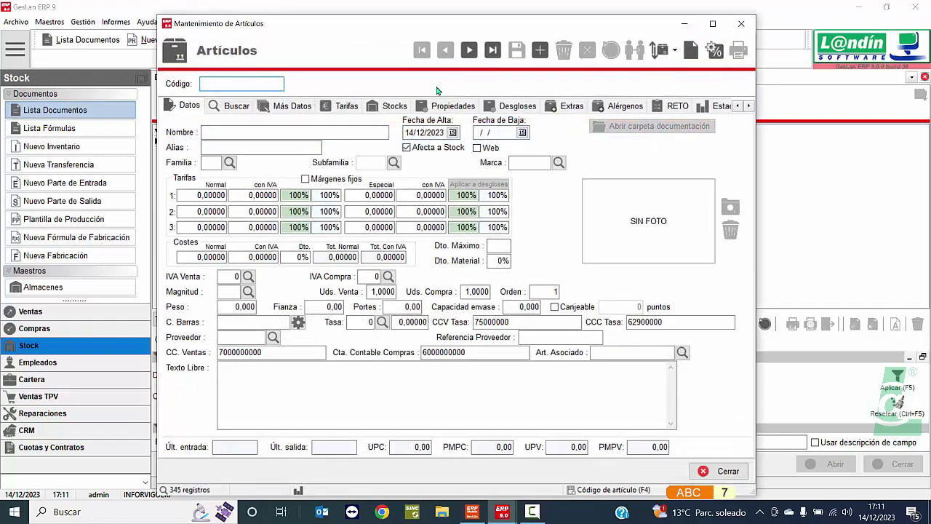
left_click(741, 24)
double_click(276, 143)
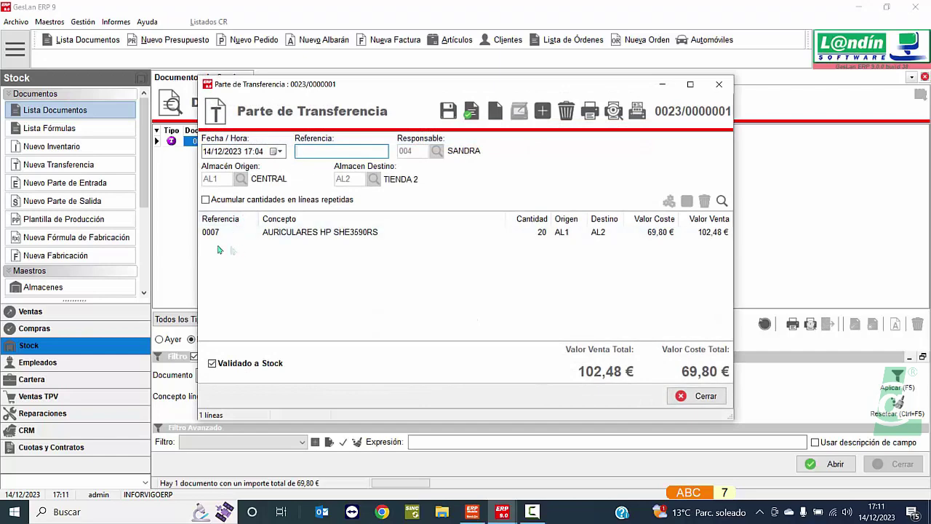
Close the transfer document, view the per-warehouse stock of article 0007, and close the article record.
left_click(718, 84)
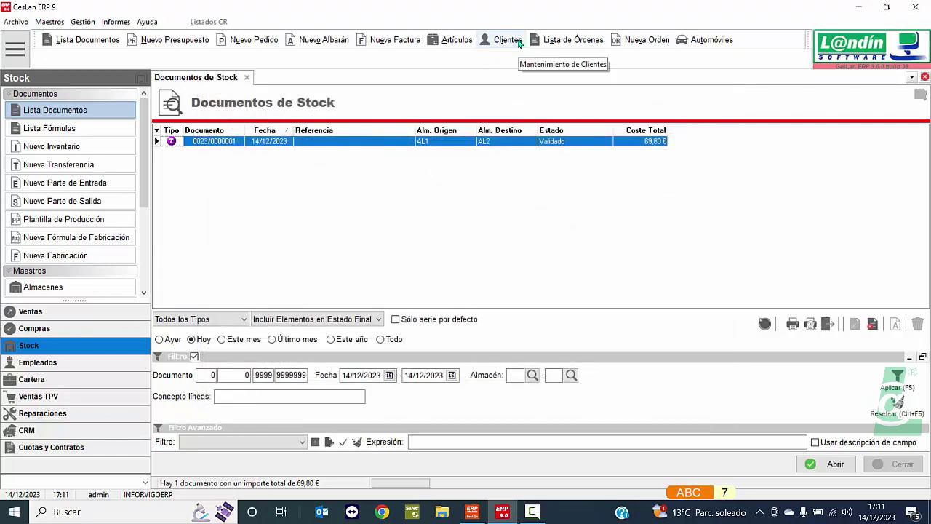
left_click(458, 41)
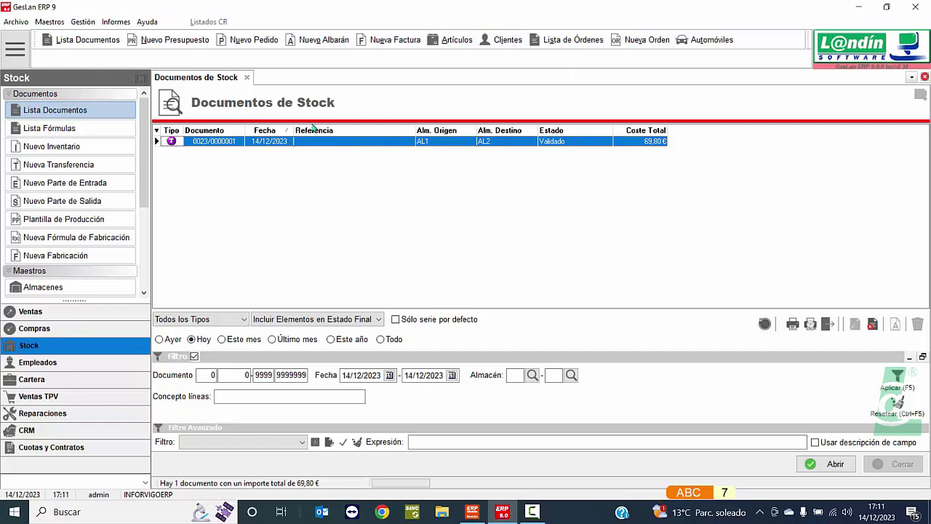
type("00")
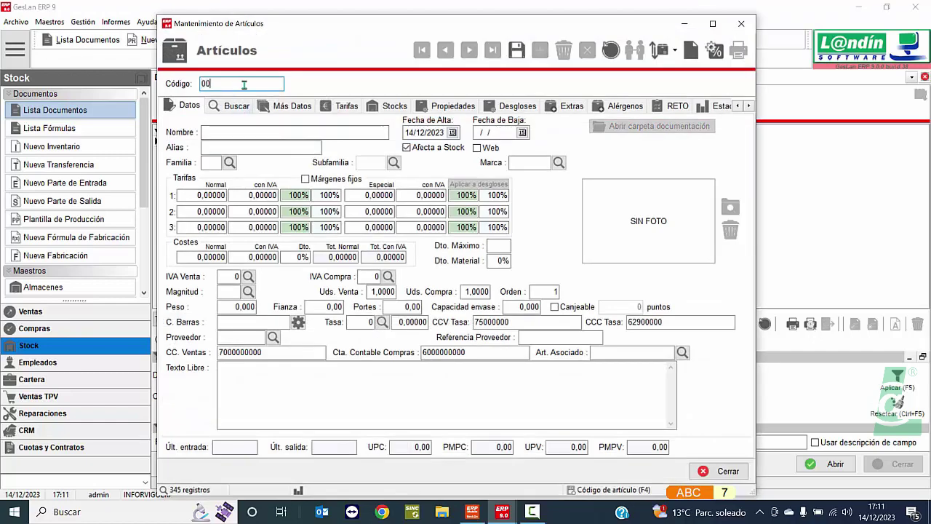
type("07")
key("Return")
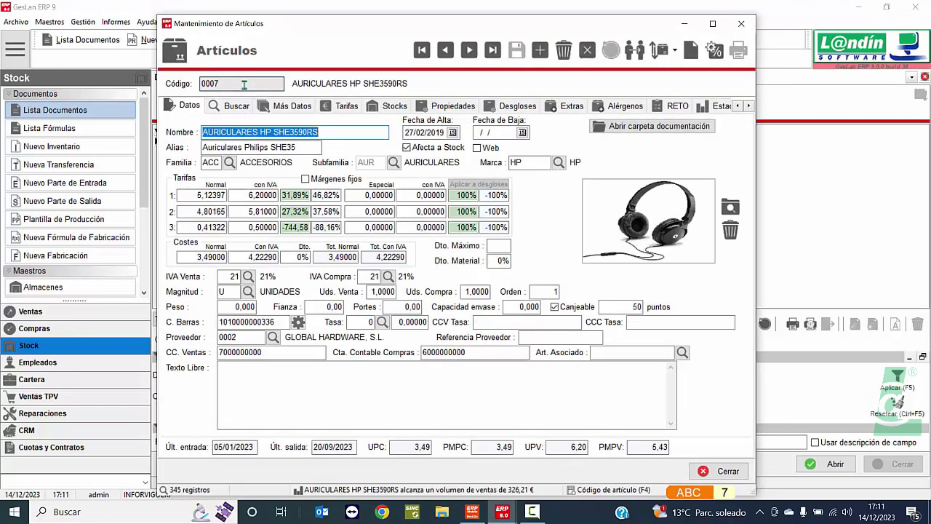
left_click(394, 108)
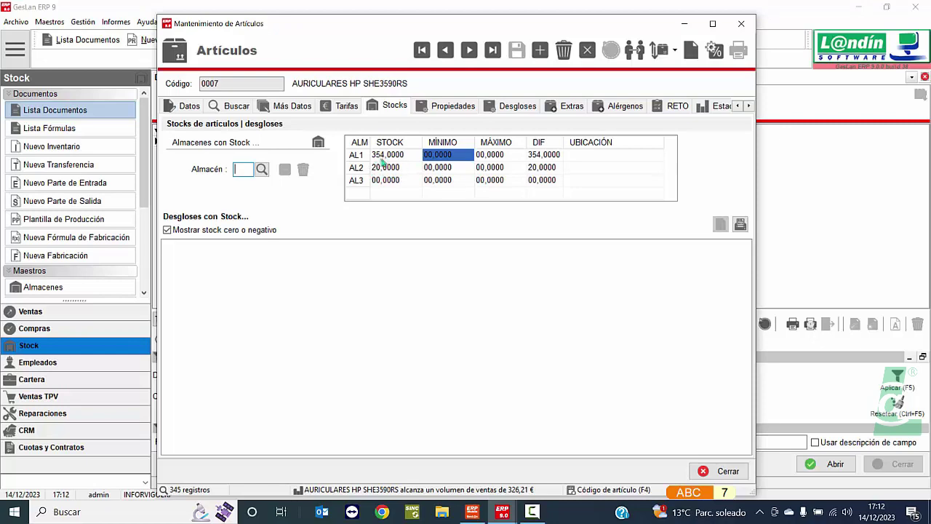
left_click(741, 23)
Unvalidate the transfer from AL1 to AL2 and check the stock of article 0007 in each warehouse.
right_click(464, 147)
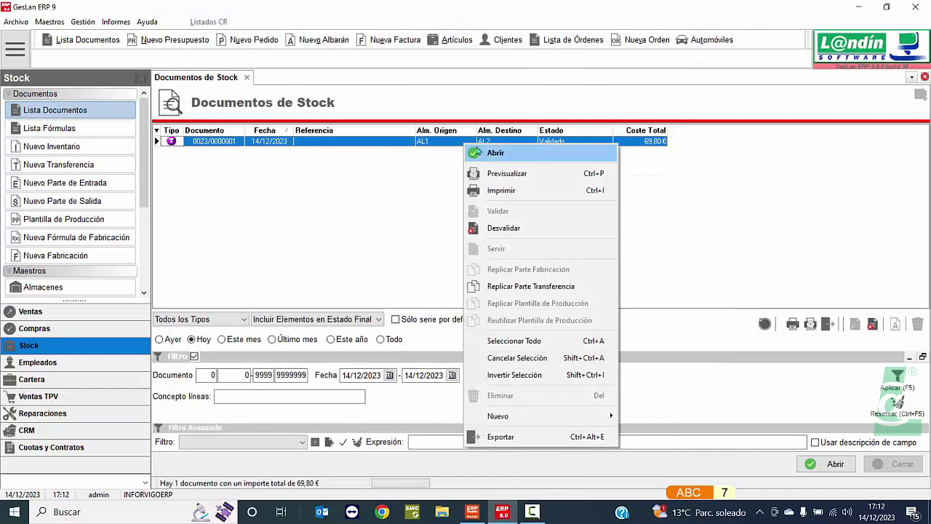
left_click(499, 228)
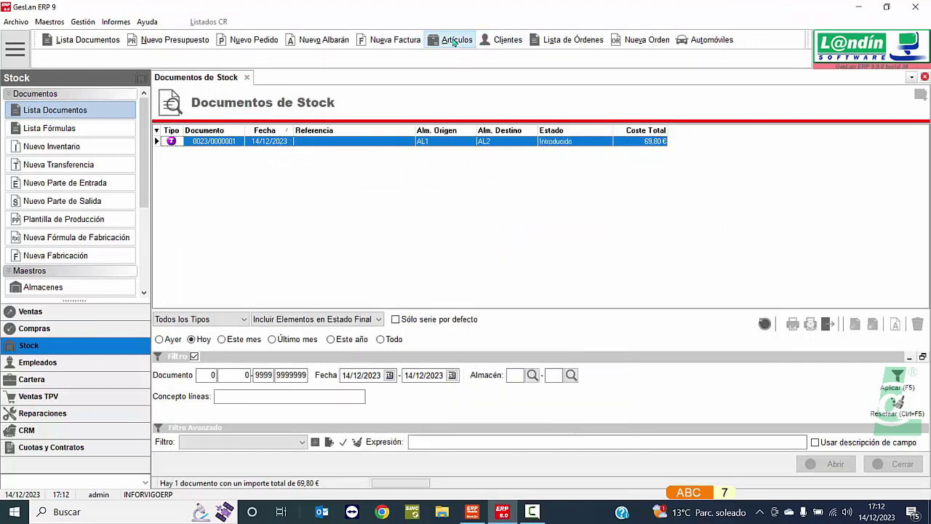
left_click(451, 43)
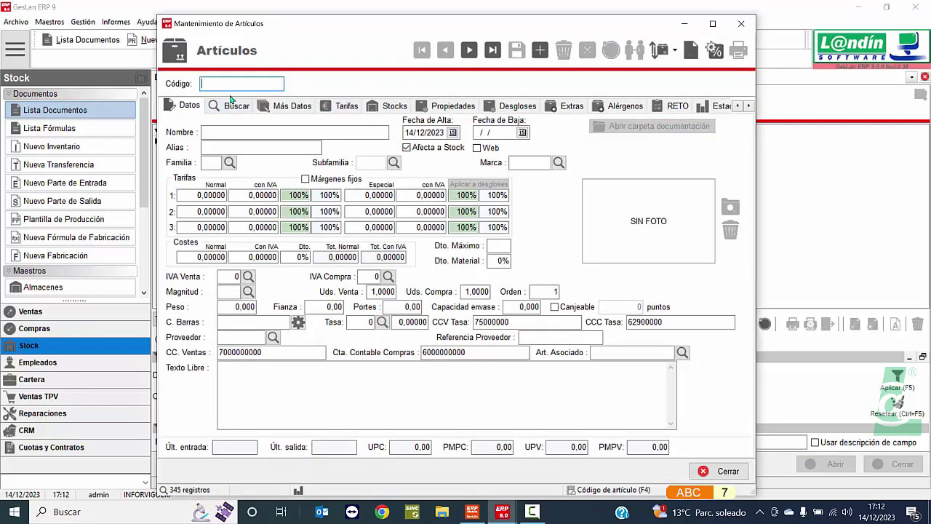
type("0007")
key("Return")
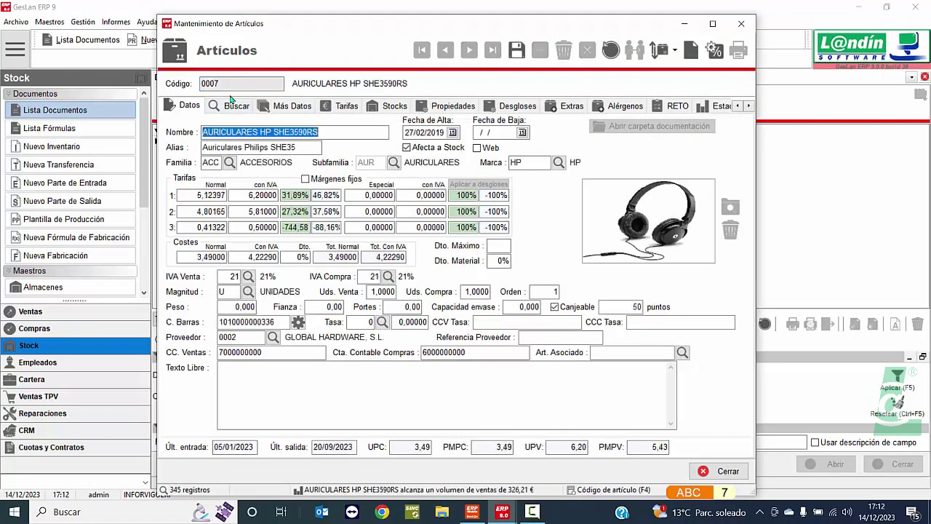
left_click(395, 106)
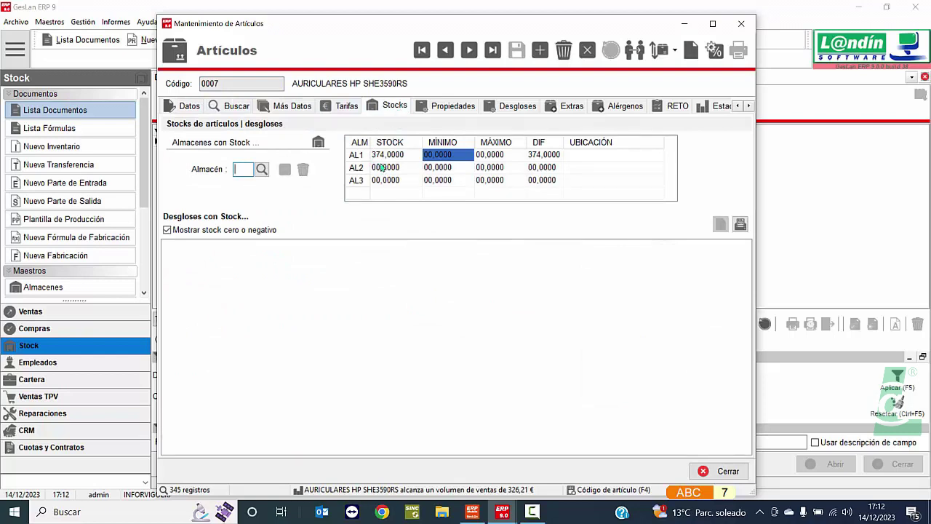
left_click(738, 25)
Validate the AL1 to AL2 transfer again from the stock documents list.
left_click(388, 145)
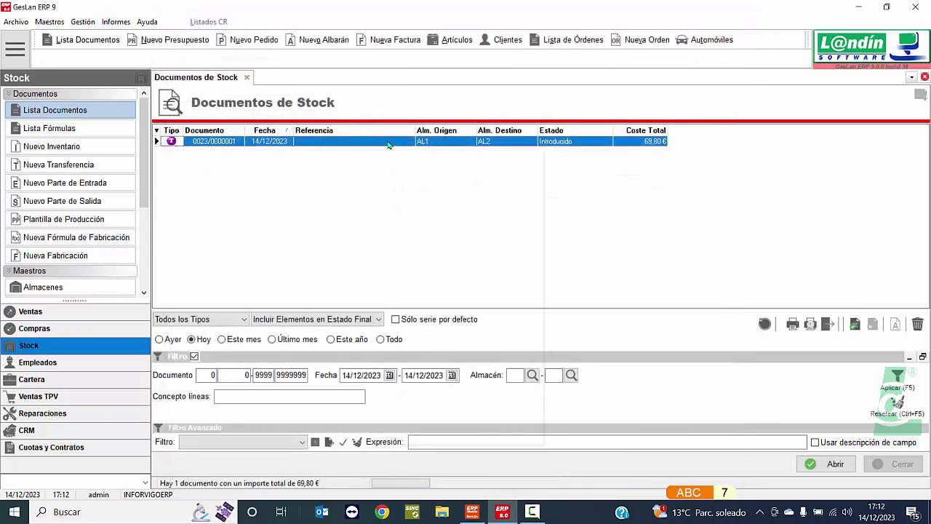
right_click(388, 144)
left_click(428, 211)
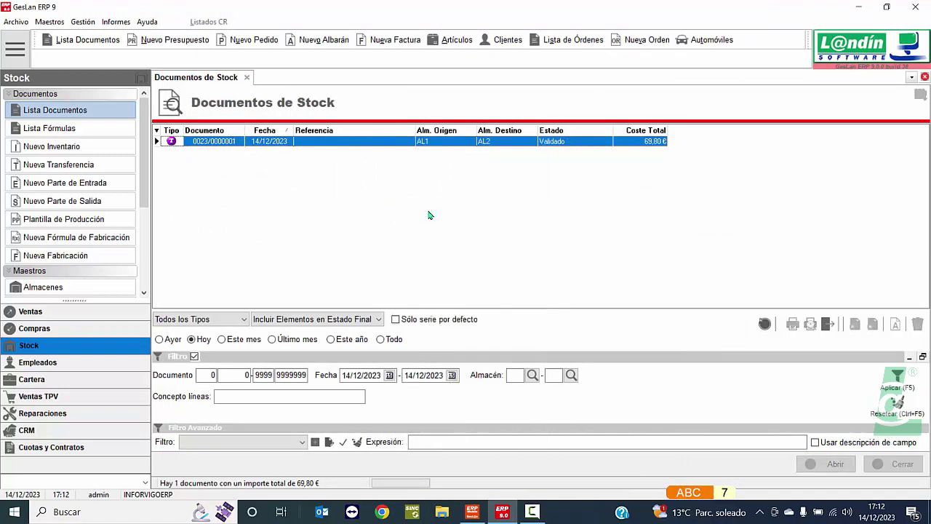
Look up article 0007, review its stock in each warehouse, and close the article record.
left_click(456, 41)
type("0007")
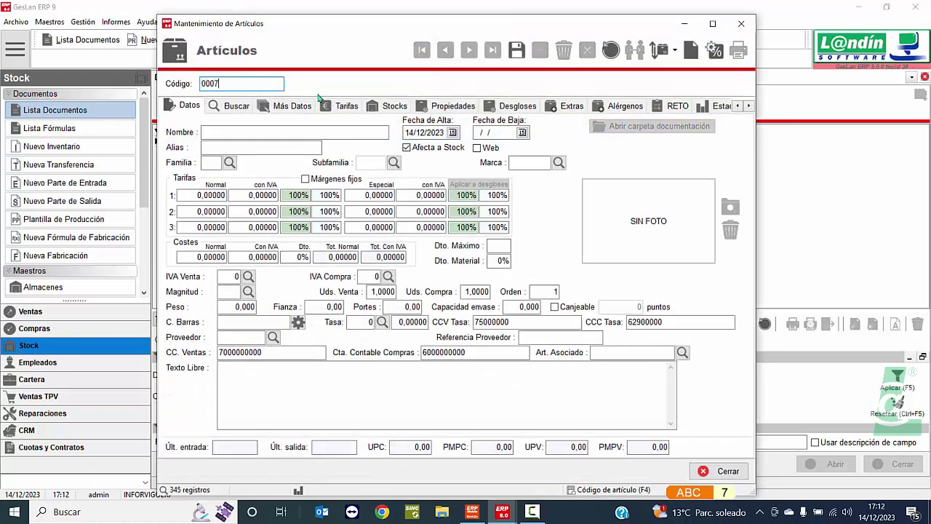
key("Return")
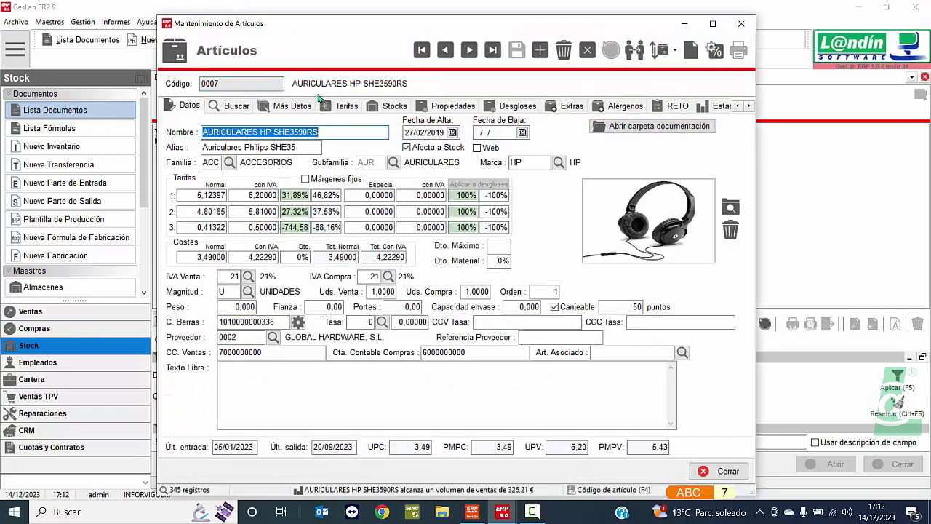
left_click(394, 106)
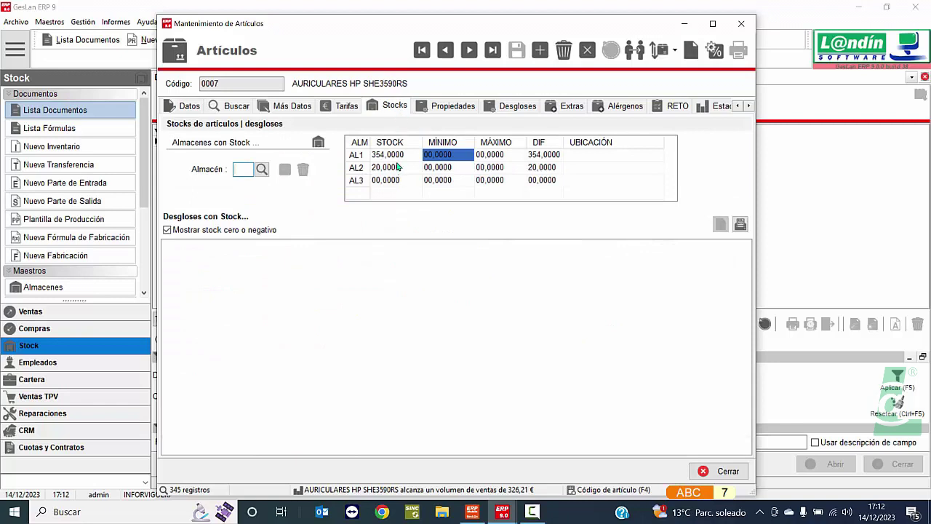
left_click(746, 26)
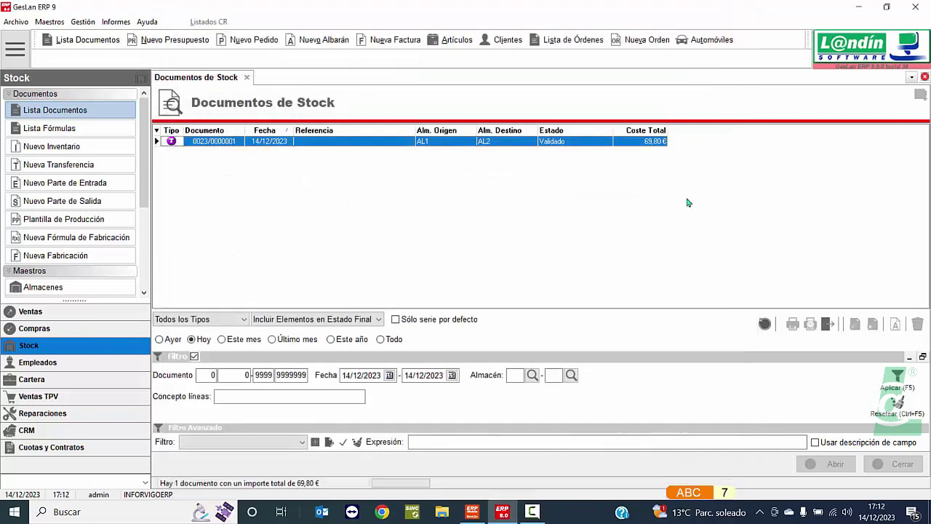